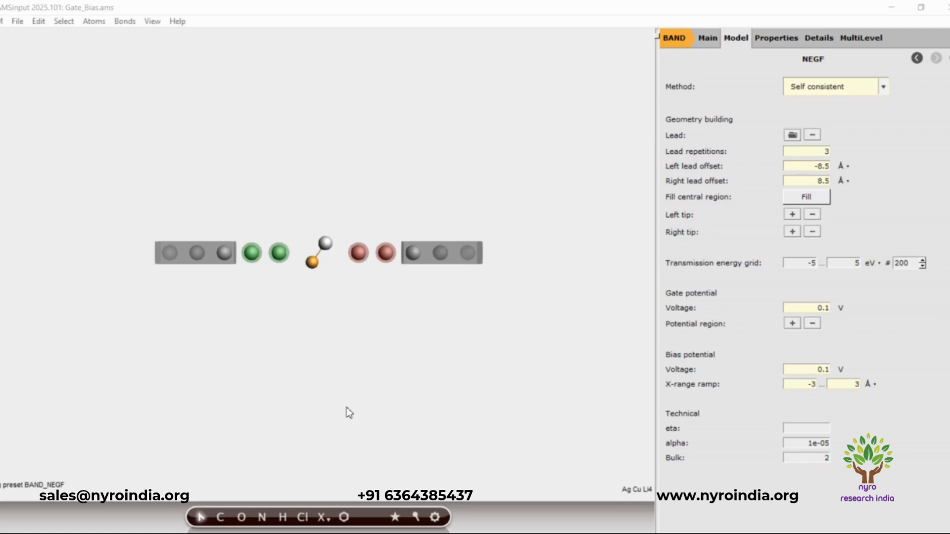
# Start a new input and switch its calculation engine to BAND.
pyautogui.click(342, 9)
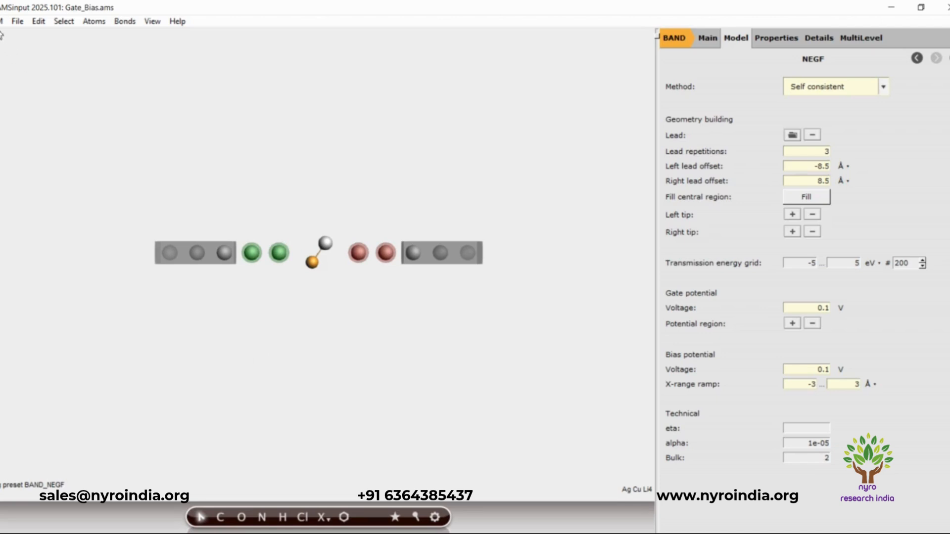
pyautogui.click(1, 22)
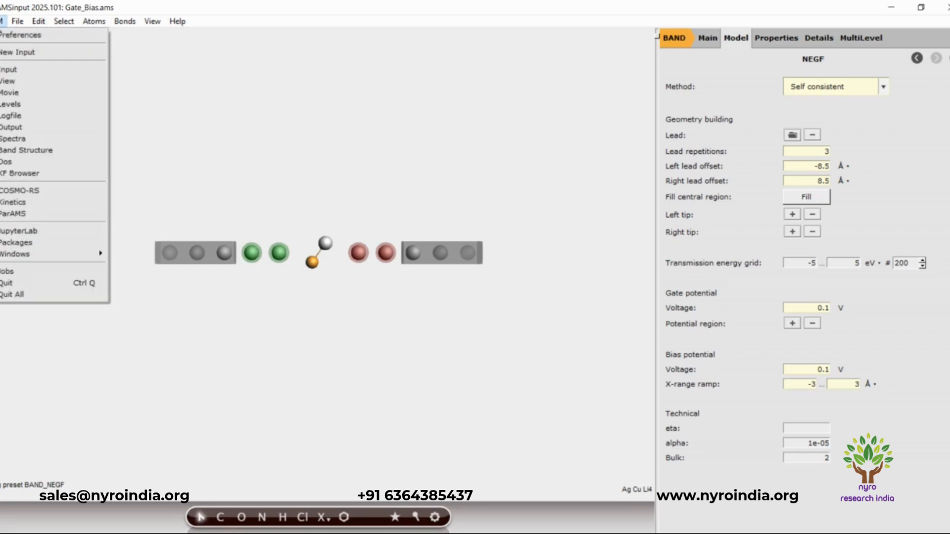
pyautogui.click(8, 55)
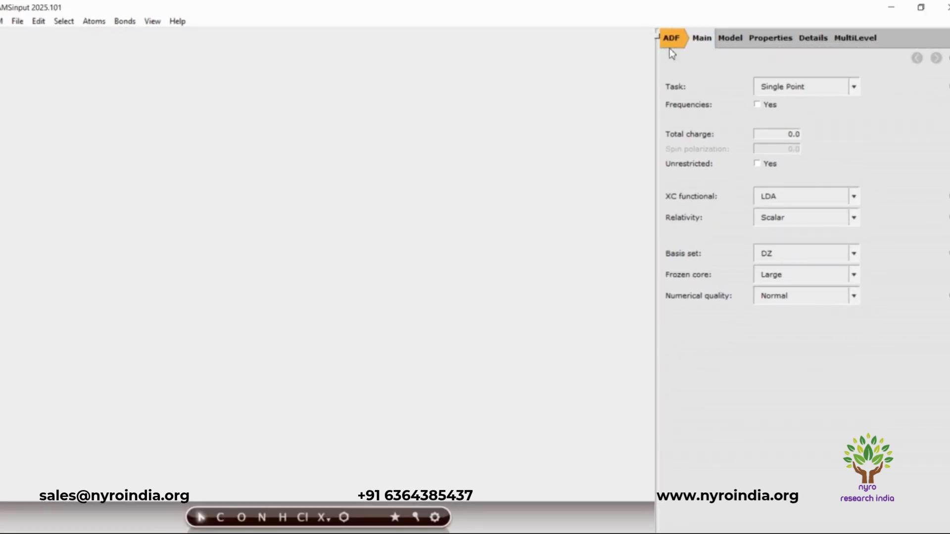
pyautogui.click(670, 40)
pyautogui.click(676, 67)
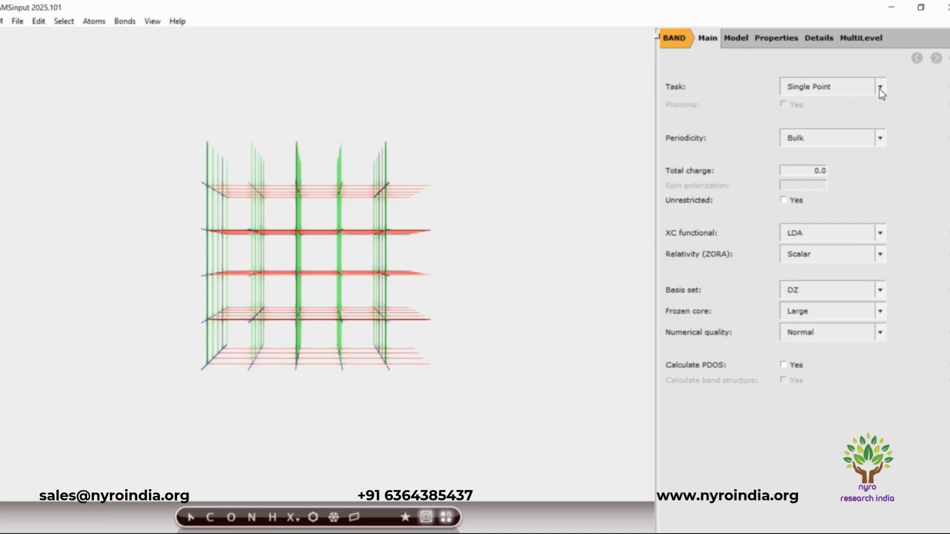
# Set the BAND task to NEGF and its method to Self consistent.
pyautogui.click(880, 88)
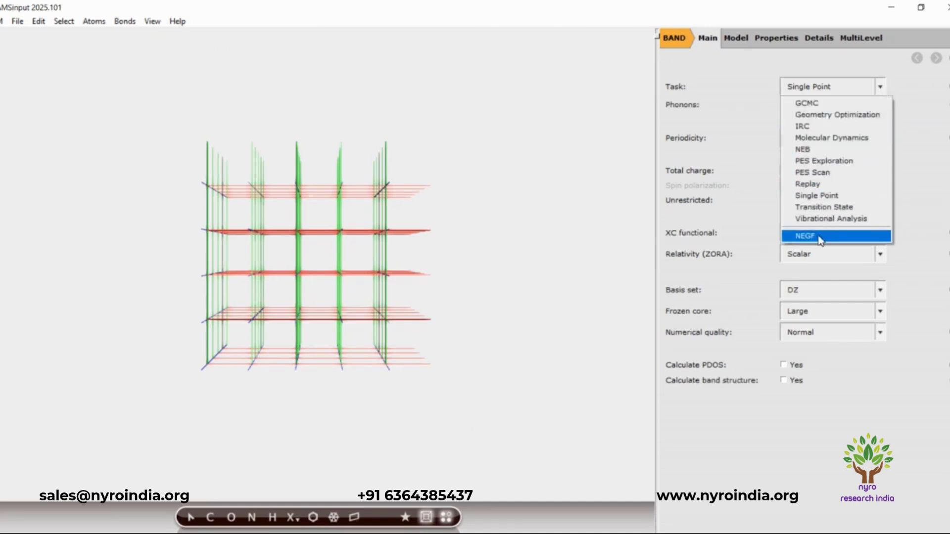
pyautogui.click(819, 239)
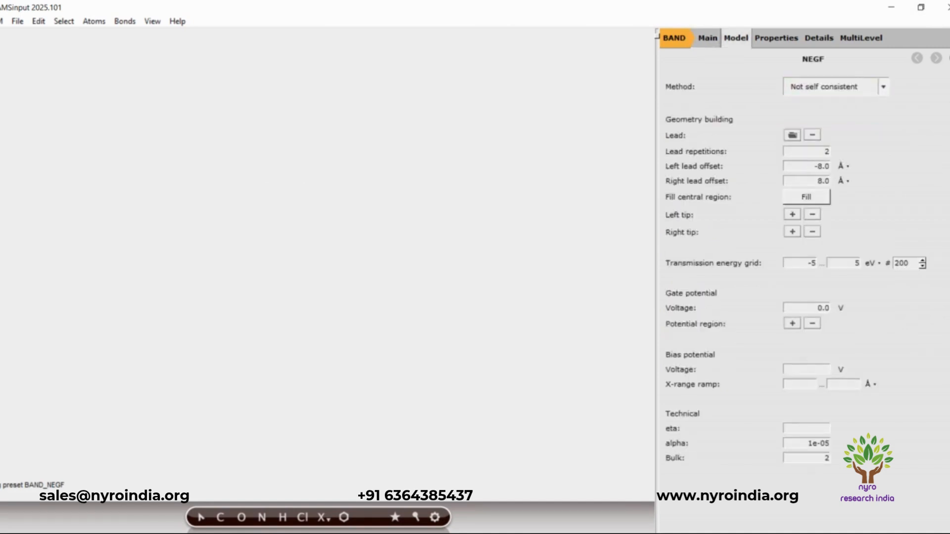
pyautogui.click(884, 88)
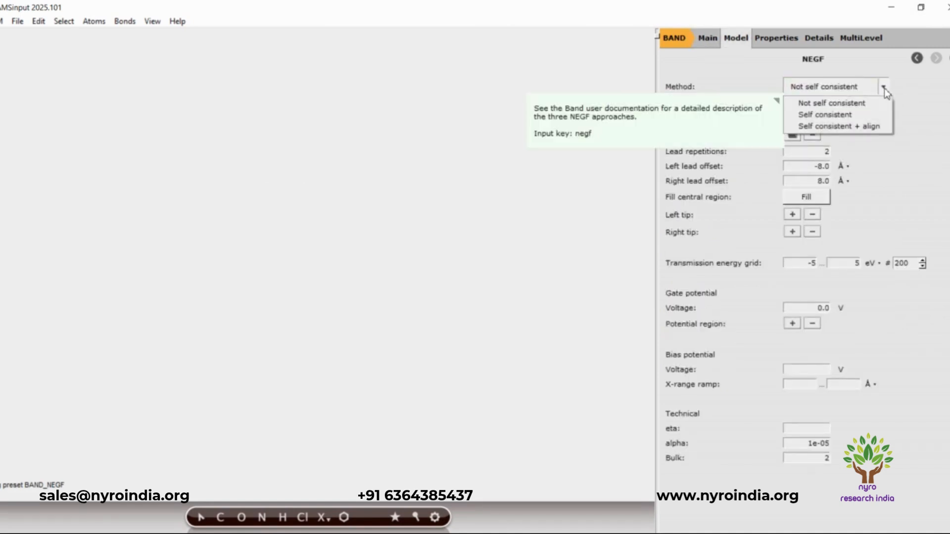
pyautogui.click(846, 115)
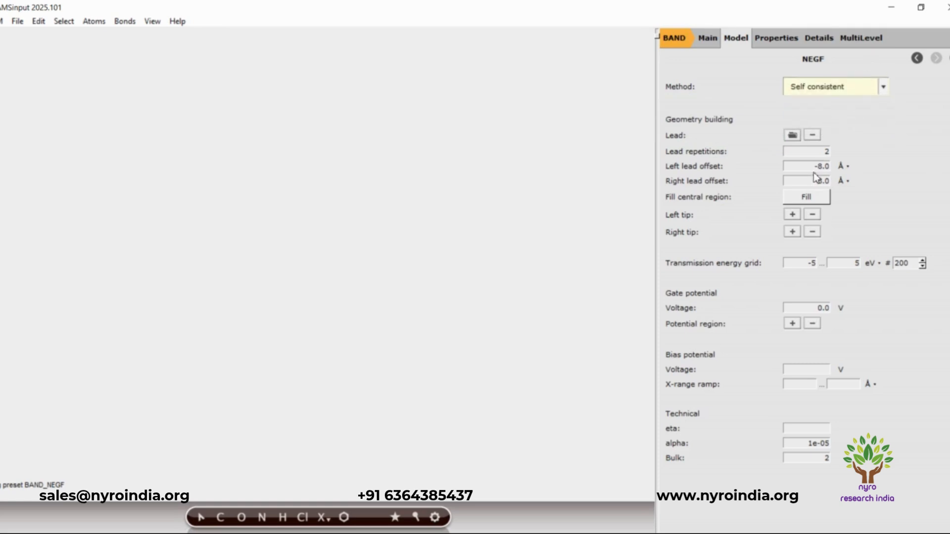
# Load the Li_lead file from the Downloads folder as the NEGF lead.
pyautogui.click(794, 137)
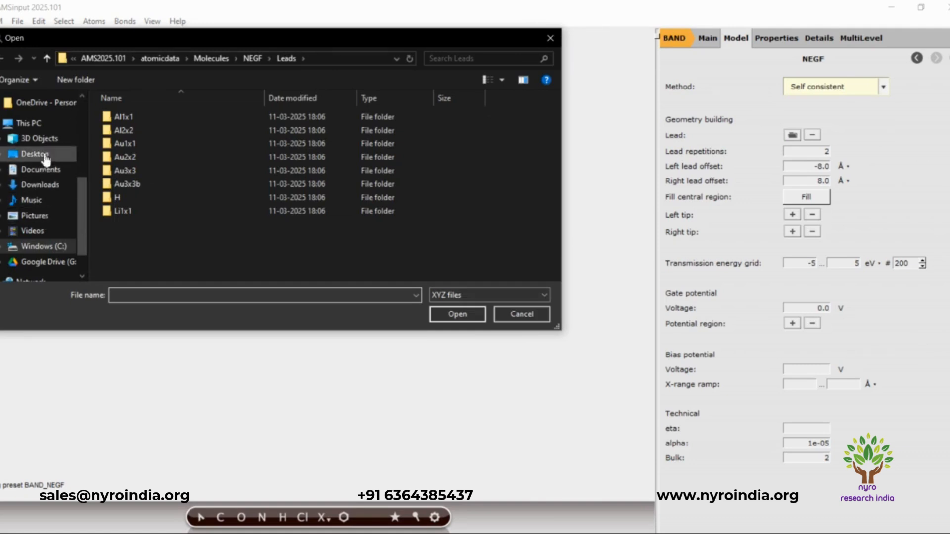
pyautogui.click(44, 186)
pyautogui.click(206, 148)
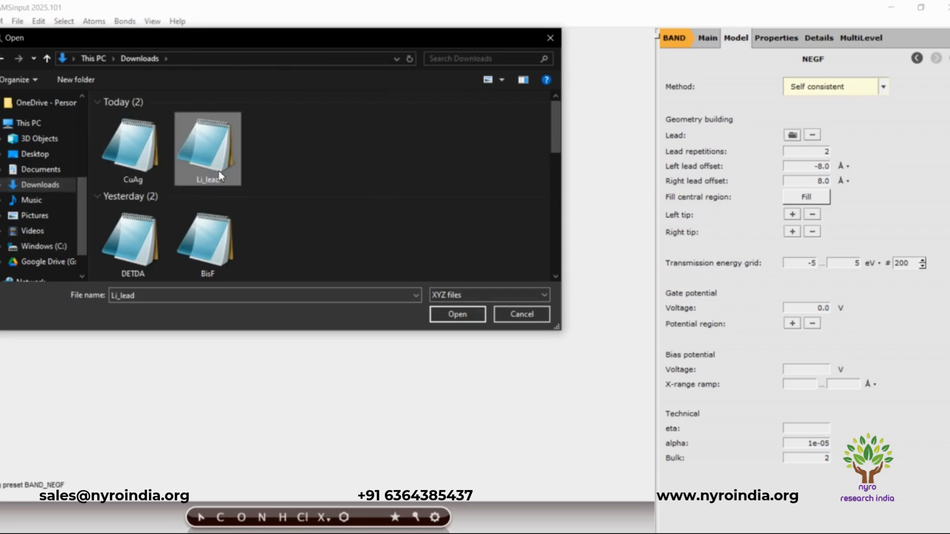
pyautogui.click(451, 316)
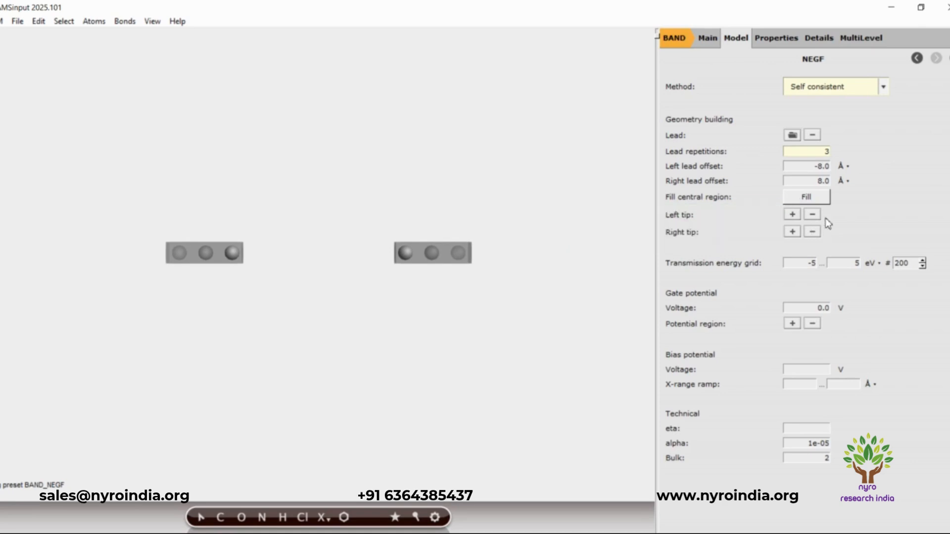
pyautogui.click(793, 216)
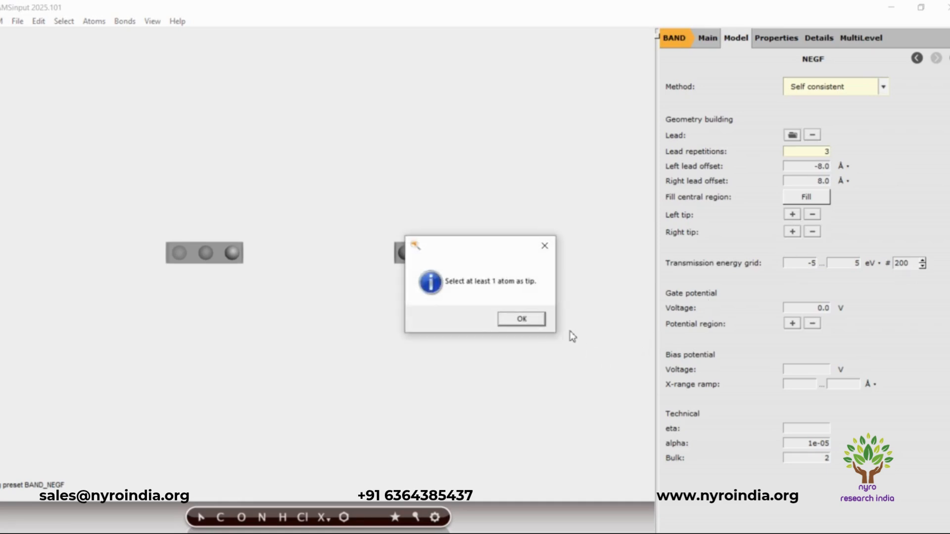
pyautogui.click(543, 318)
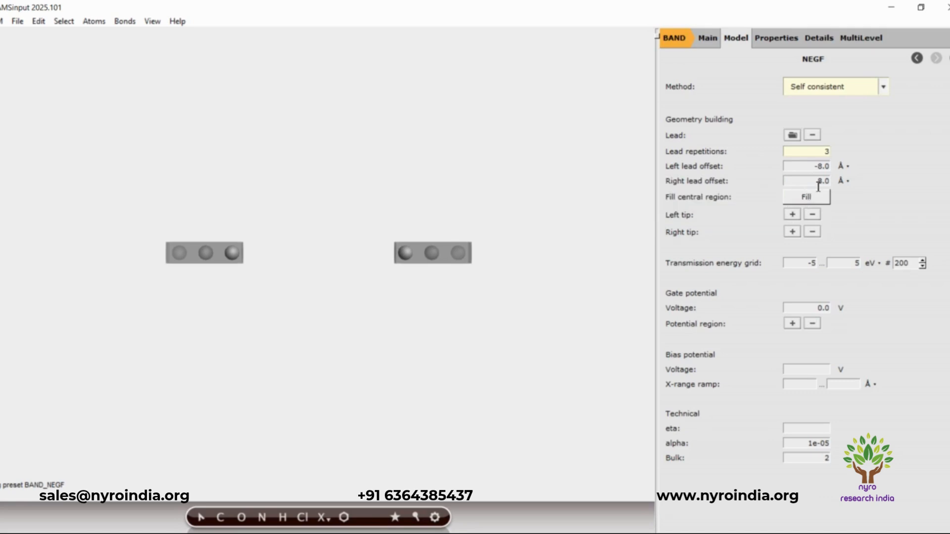
pyautogui.click(792, 135)
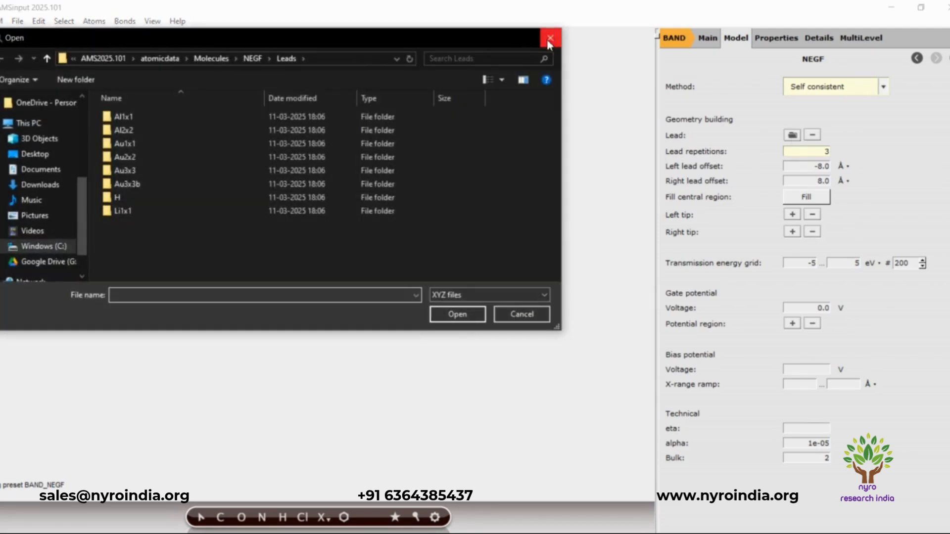
pyautogui.click(549, 38)
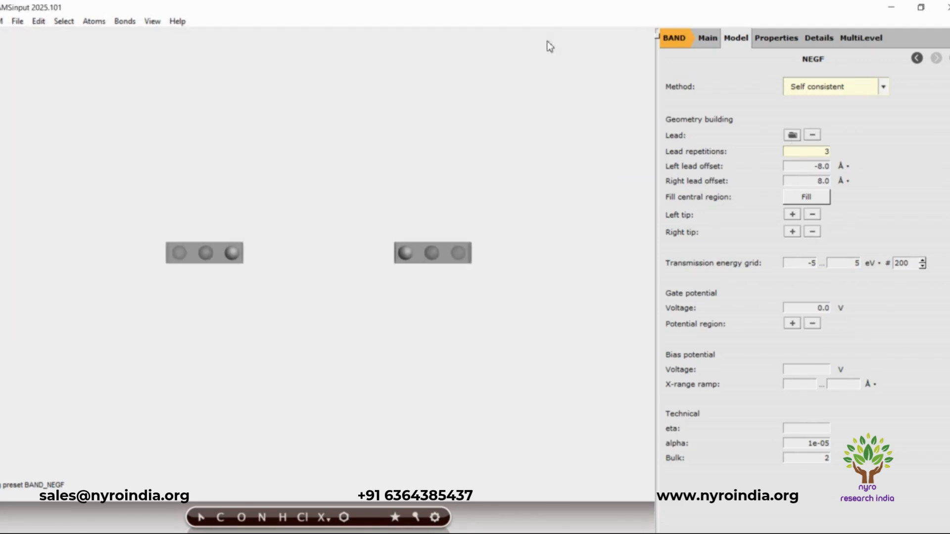
# Fill the central region between the leads with 4 lead layers.
pyautogui.click(800, 198)
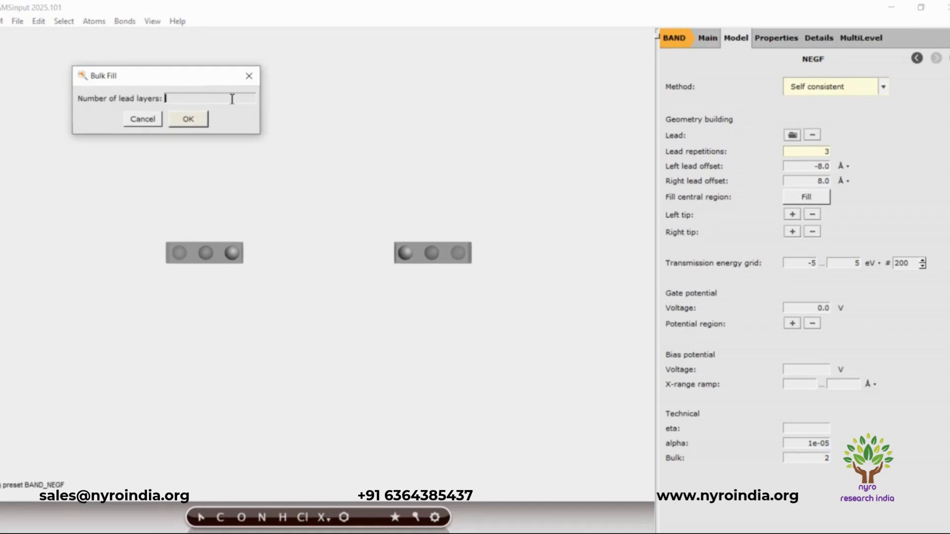
pyautogui.write('4')
pyautogui.click(202, 121)
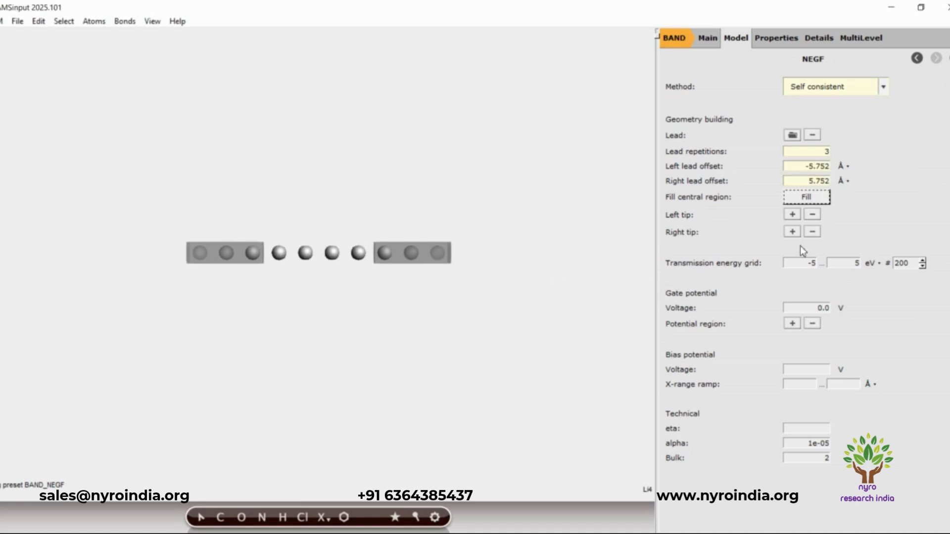
# Set the left lead offset to -8.5 Å and the right lead offset to 8.5 Å.
pyautogui.moveTo(808, 166); pyautogui.dragTo(831, 171)
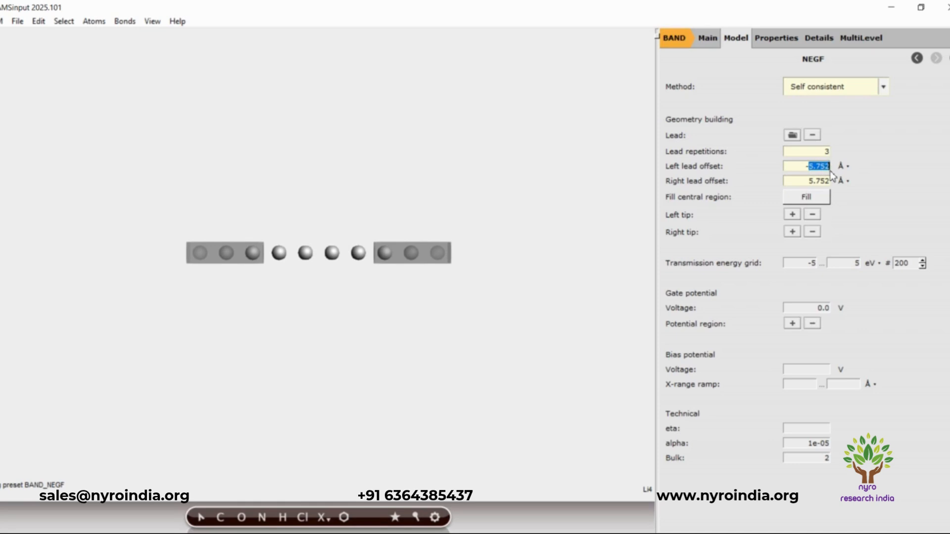
pyautogui.press('BackSpace')
pyautogui.write('8.')
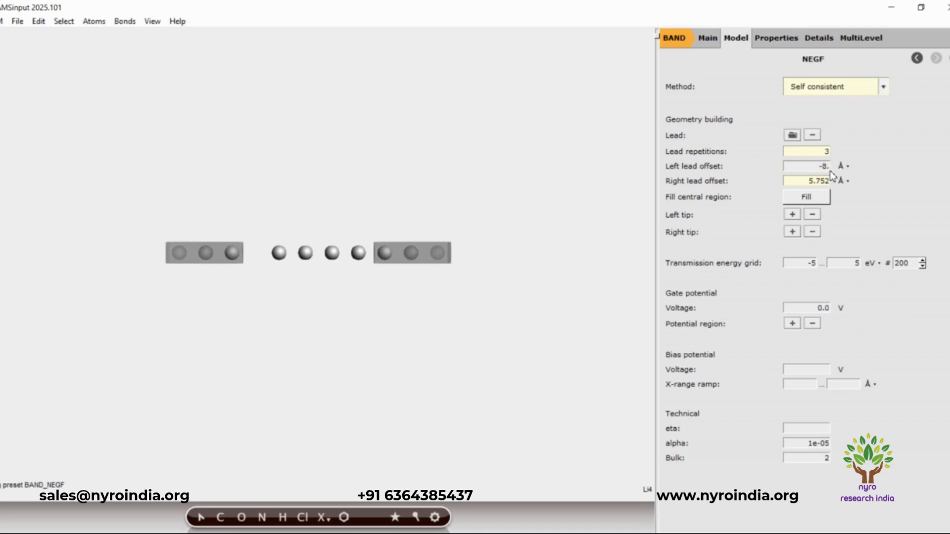
pyautogui.write('5')
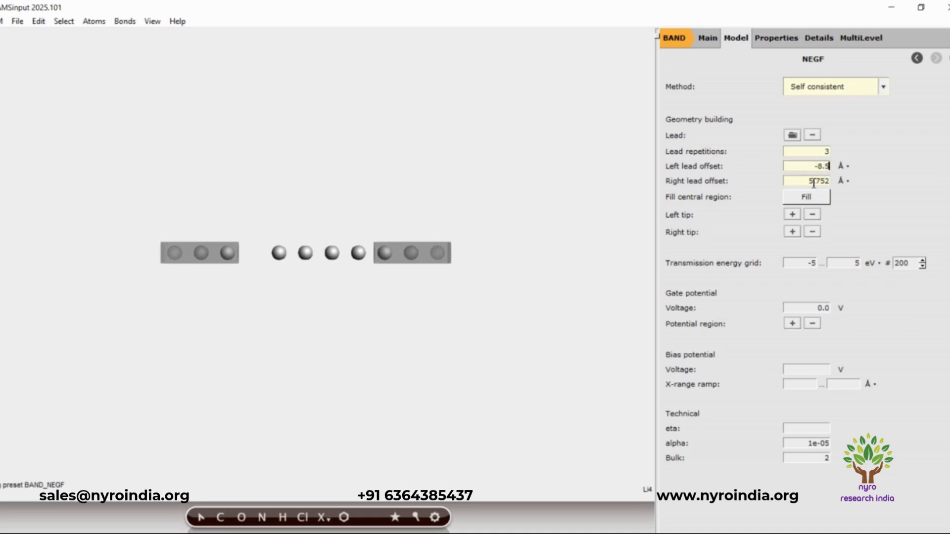
pyautogui.moveTo(829, 183); pyautogui.dragTo(831, 182)
pyautogui.write('8')
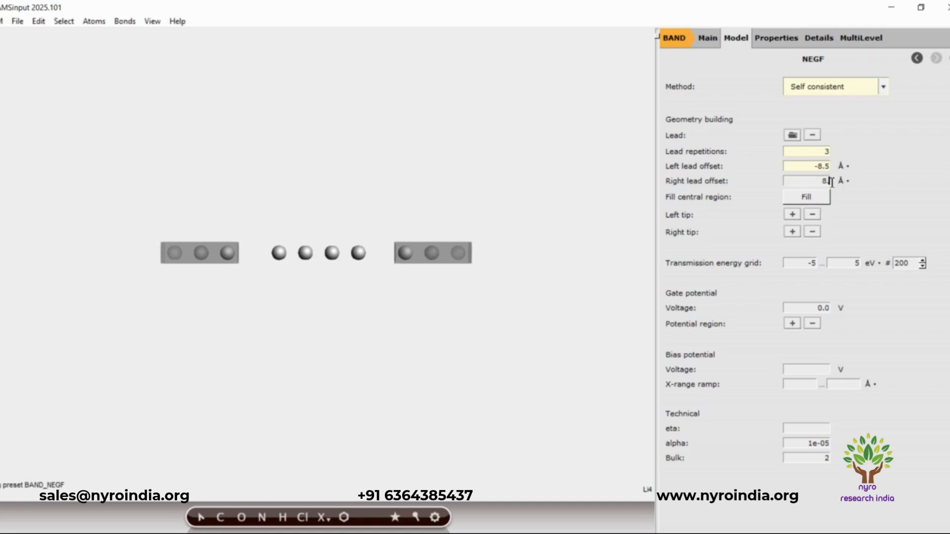
pyautogui.write('.5')
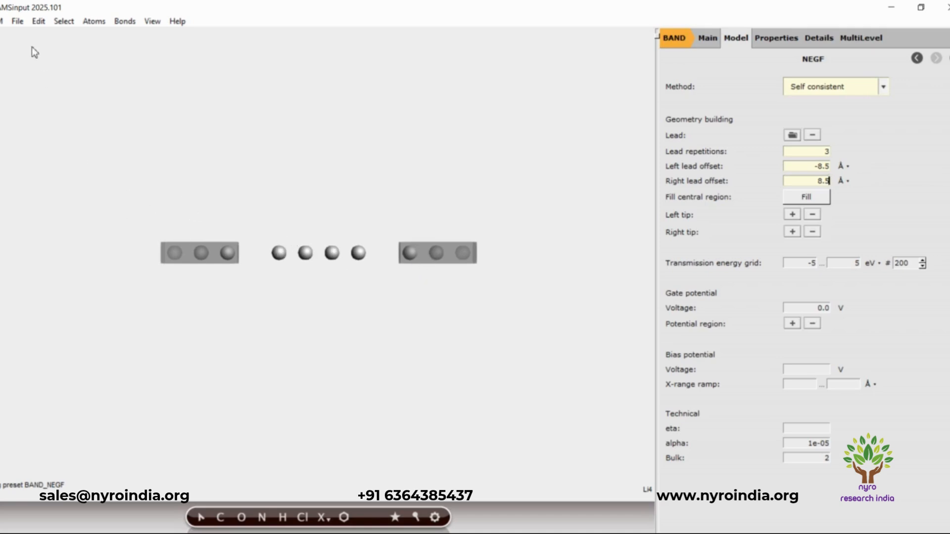
# Import the coordinates of the CuAg file from the Downloads folder into the system.
pyautogui.click(16, 23)
pyautogui.moveTo(56, 62)
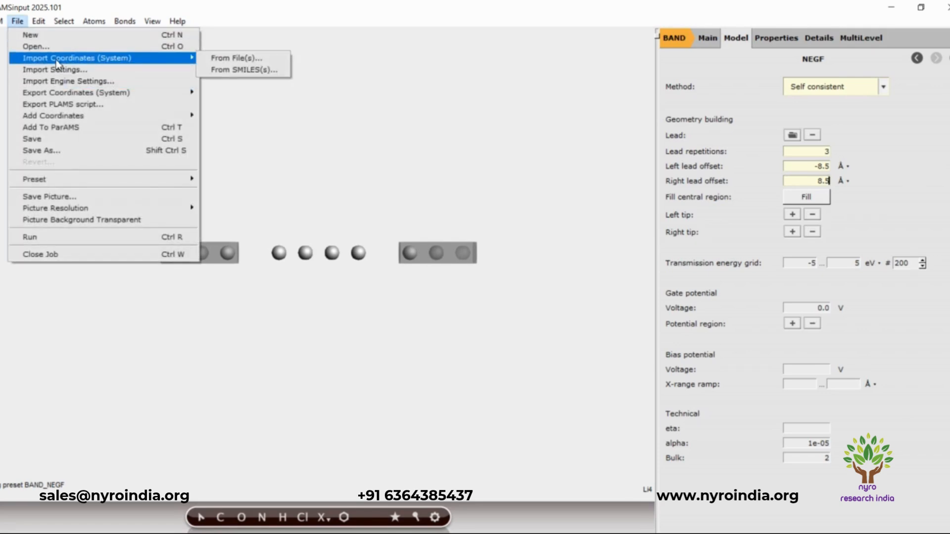
pyautogui.click(222, 59)
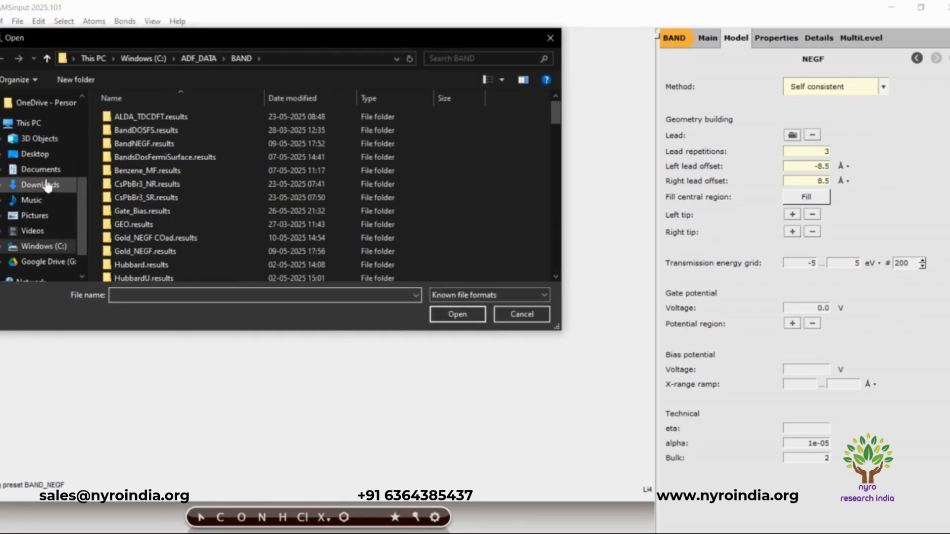
pyautogui.click(45, 185)
pyautogui.click(132, 149)
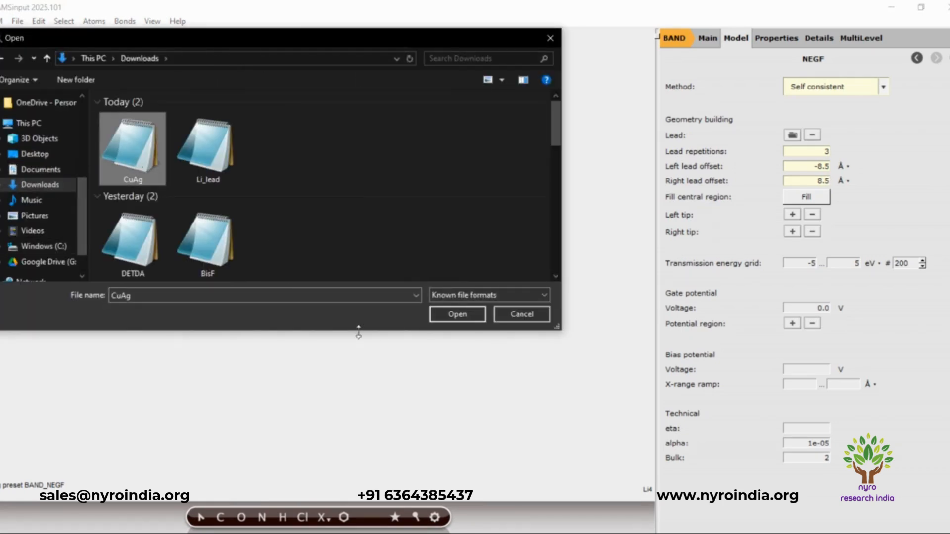
pyautogui.click(456, 315)
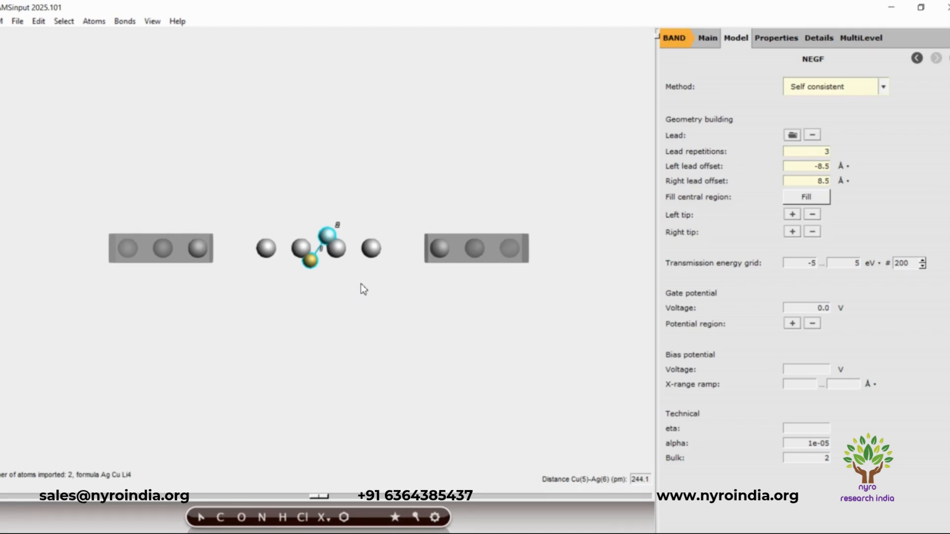
# Assign the two lithium atoms nearest the right lead in the central region as left tip atoms.
pyautogui.click(340, 256)
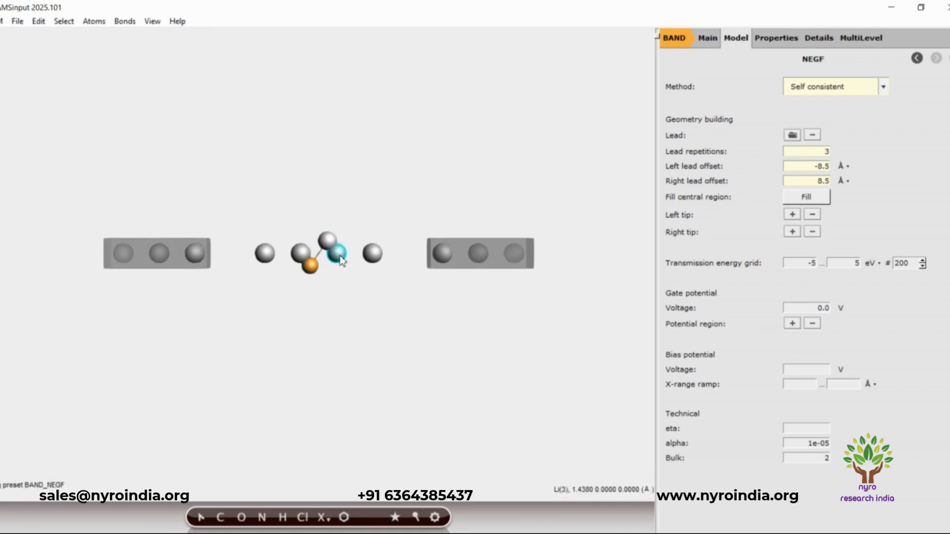
pyautogui.keyDown('shift'); pyautogui.click(374, 255); pyautogui.keyUp('shift')
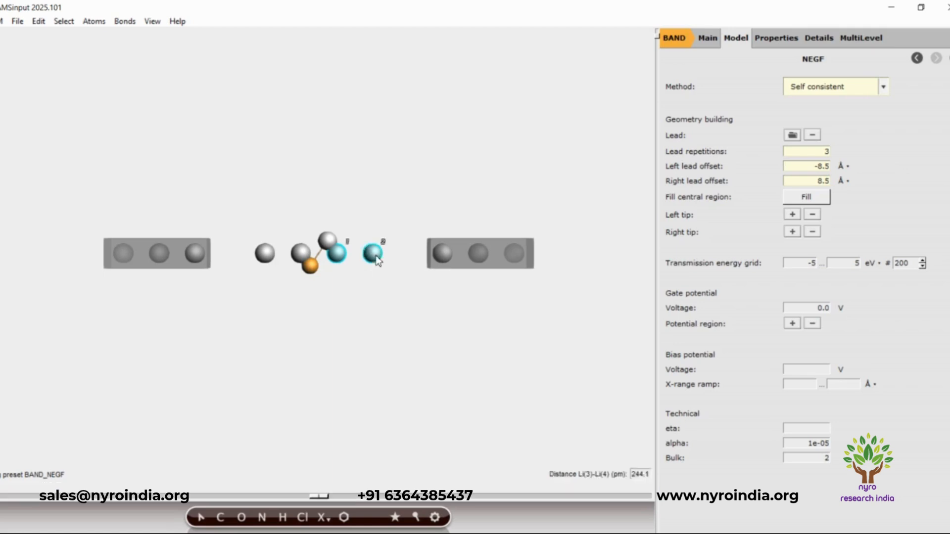
pyautogui.click(794, 215)
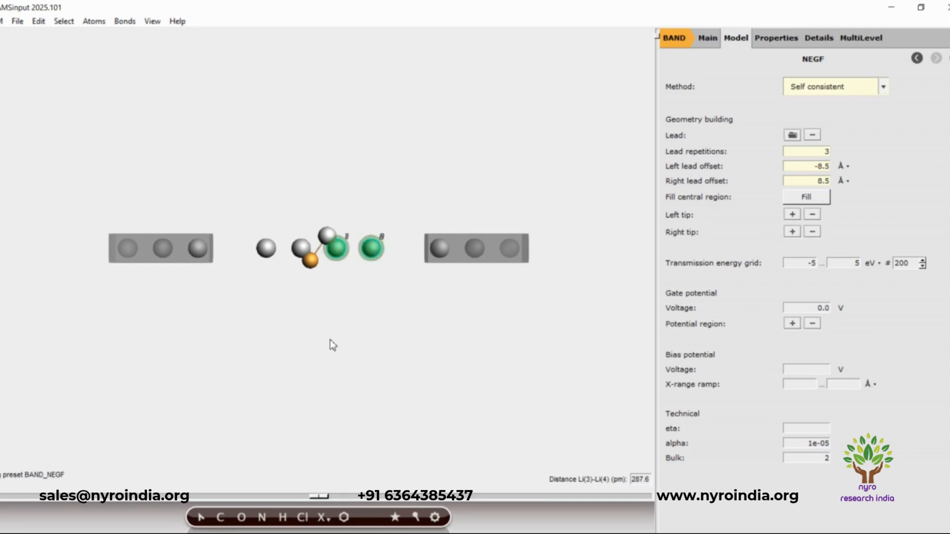
# Add the two lithium atoms nearest the left lead in the central region to the left tip.
pyautogui.keyDown('shift'); pyautogui.click(267, 249); pyautogui.keyUp('shift')
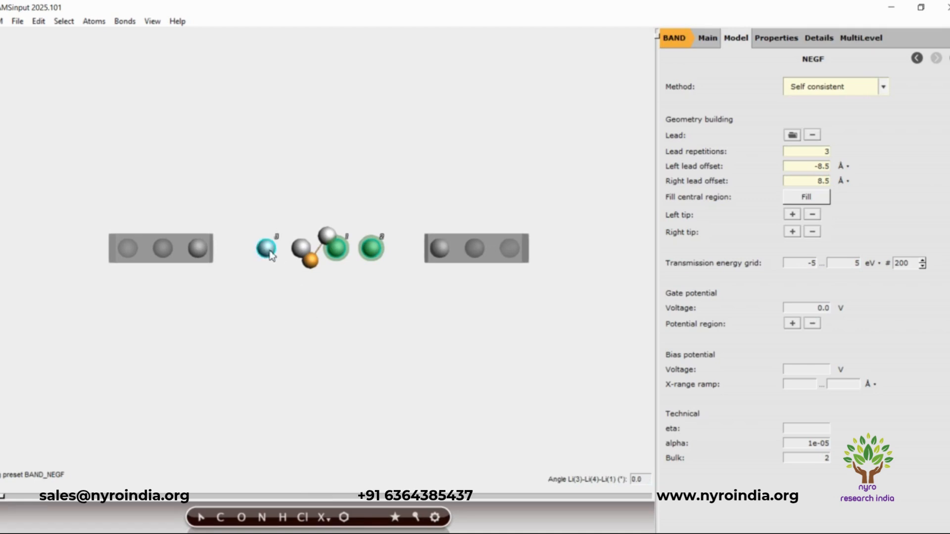
pyautogui.click(329, 315)
pyautogui.click(265, 254)
pyautogui.keyDown('shift'); pyautogui.click(300, 253); pyautogui.keyUp('shift')
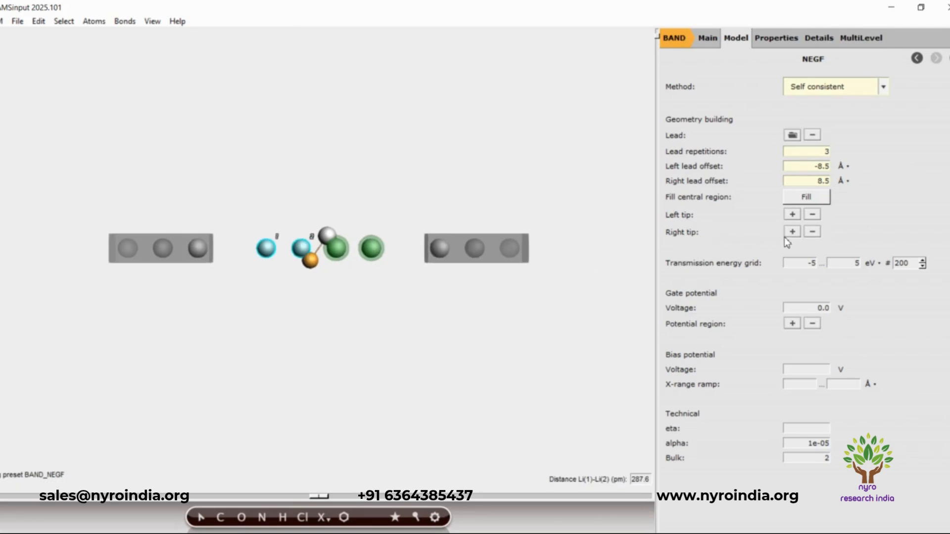
pyautogui.click(791, 215)
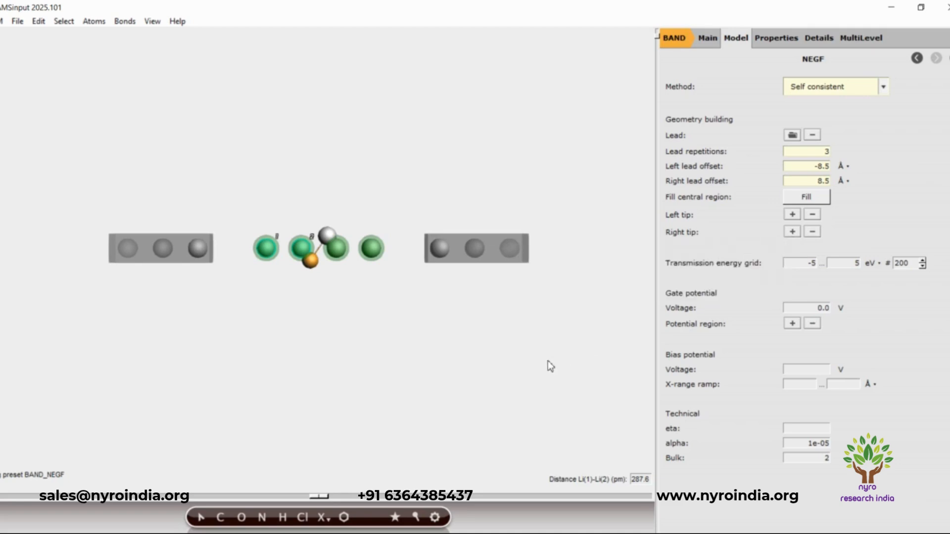
# Set both the gate potential voltage and the bias potential voltage to 0.1 V.
pyautogui.doubleClick(825, 309)
pyautogui.write('1')
pyautogui.click(821, 371)
pyautogui.write('0')
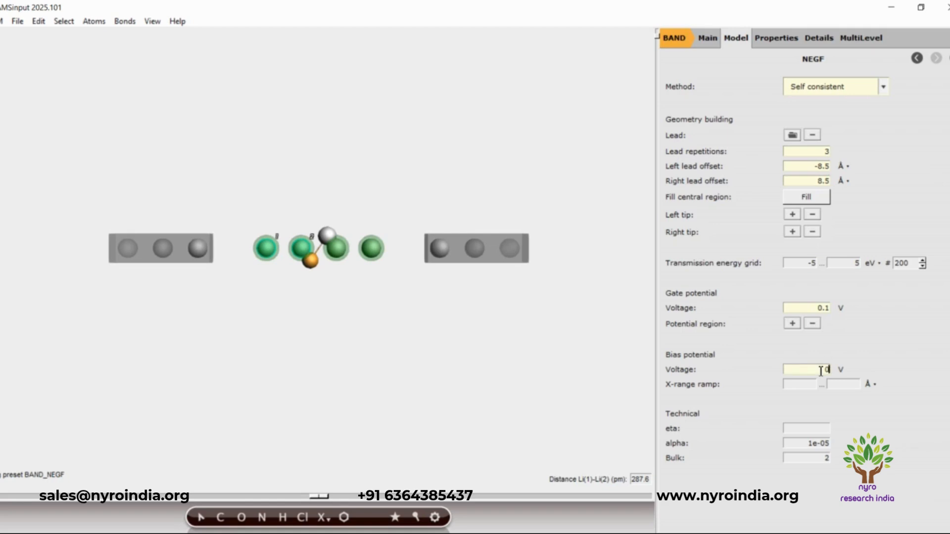
pyautogui.write('.1')
# Set the bias potential's X-range ramp from -3 to 3 Å.
pyautogui.click(805, 384)
pyautogui.write('-3')
pyautogui.click(859, 383)
pyautogui.write('3')
pyautogui.click(708, 38)
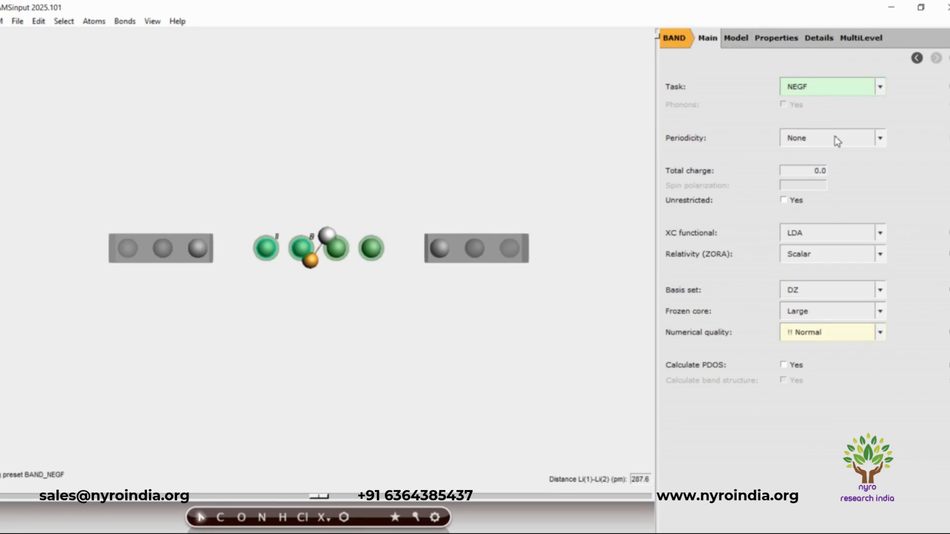
pyautogui.click(783, 41)
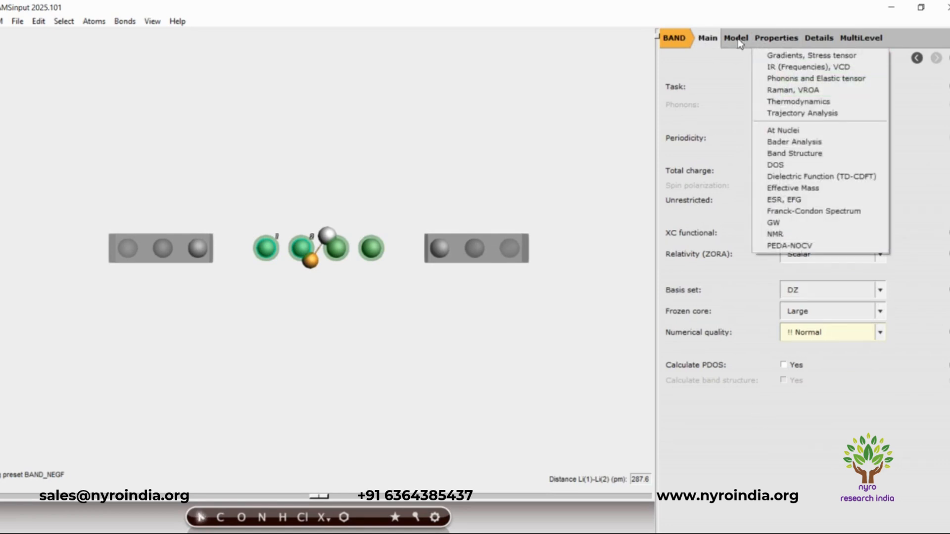
# Switch to the saved Gate_Bias.ams job window with its NEGF settings, checking it against the unsaved input window.
pyautogui.moveTo(737, 39)
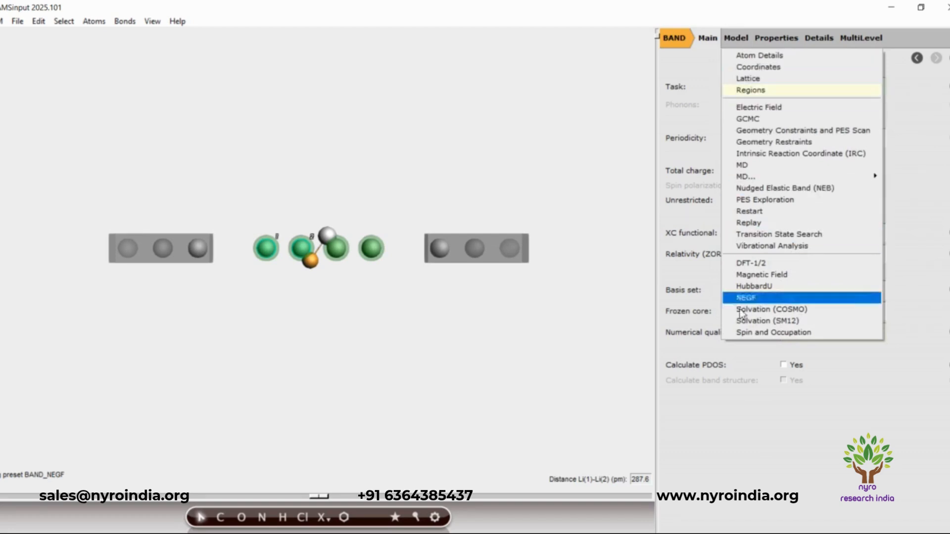
pyautogui.click(910, 6)
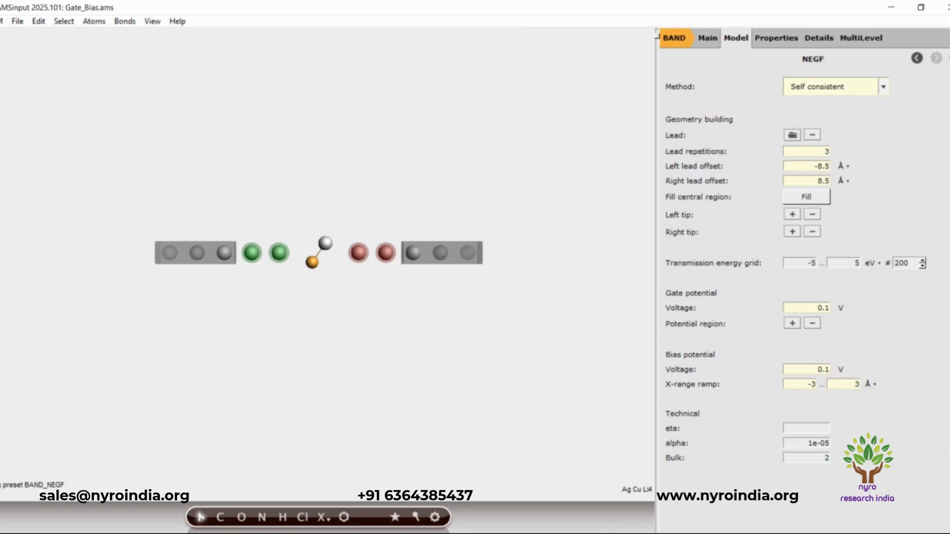
pyautogui.moveTo(396, 533)
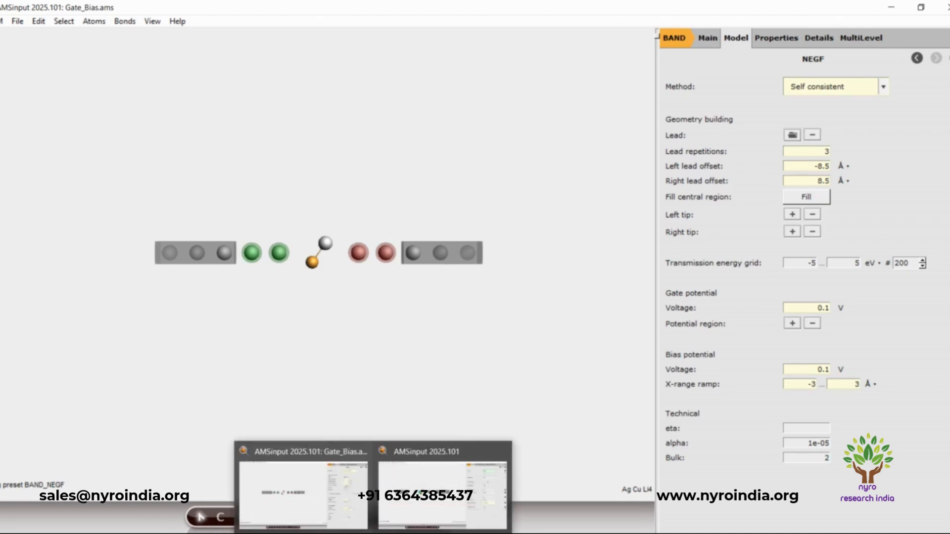
pyautogui.click(494, 451)
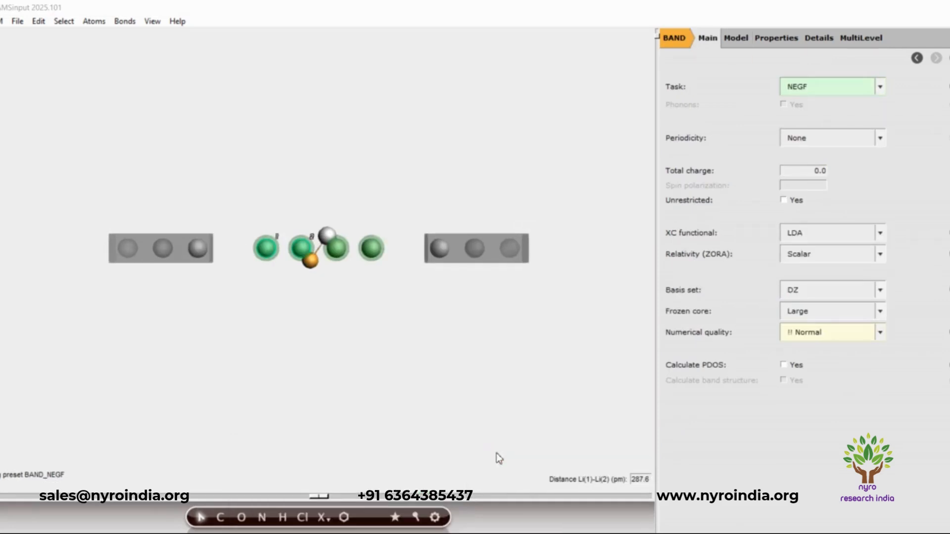
pyautogui.click(483, 318)
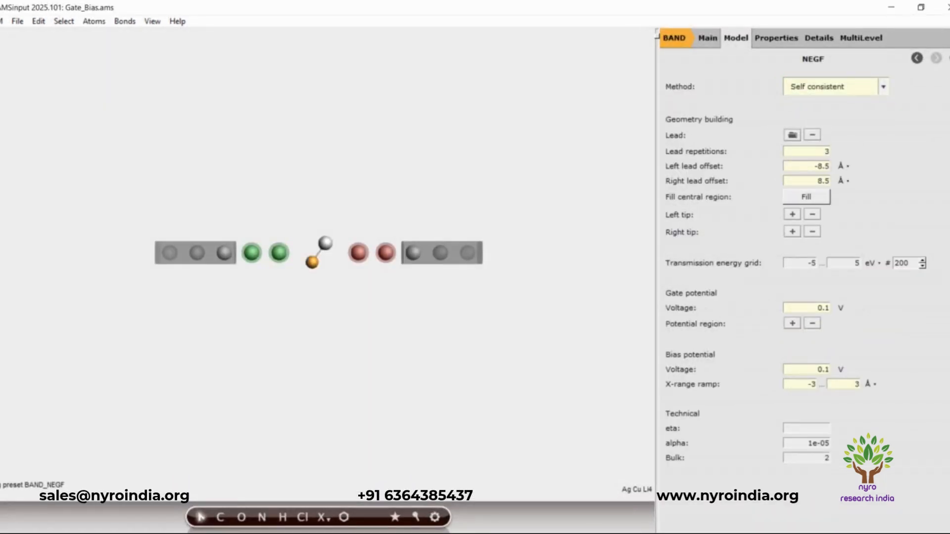
pyautogui.moveTo(396, 533)
# Open the Gate_Bias results in KFBrowser, maximize the window and load the related band.rkf file.
pyautogui.click(2, 21)
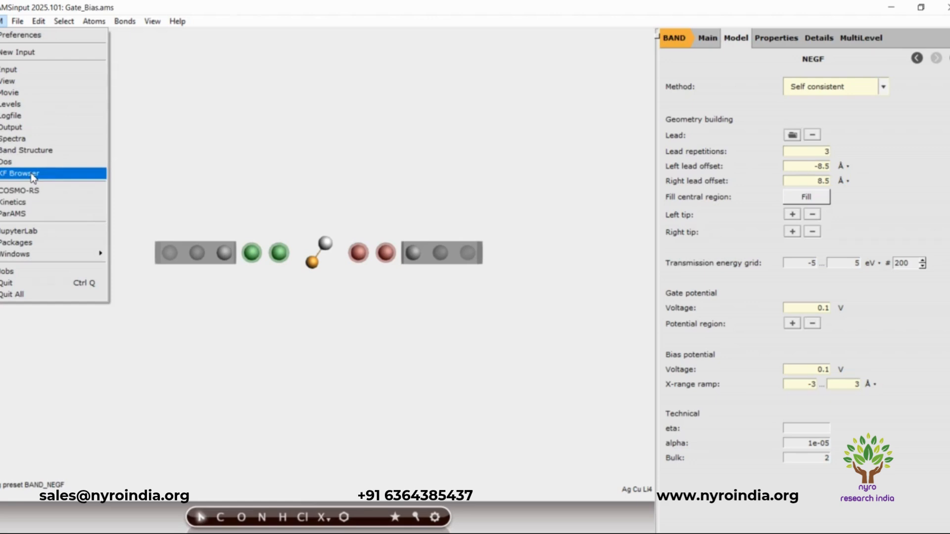
pyautogui.click(59, 174)
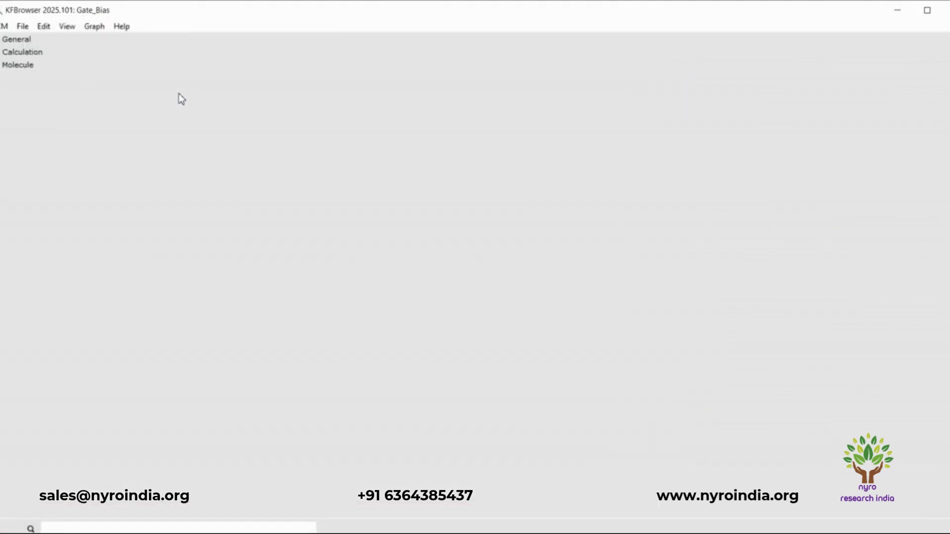
pyautogui.click(926, 10)
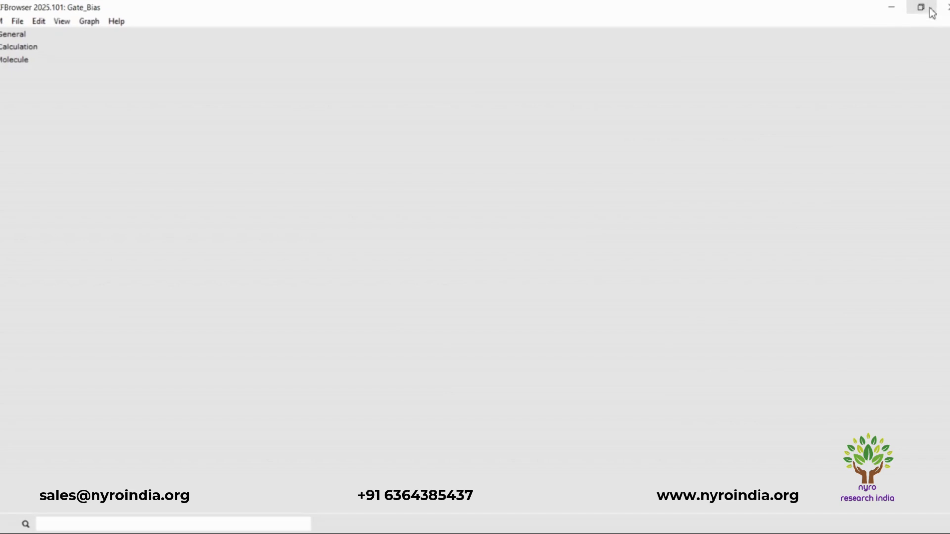
pyautogui.click(19, 24)
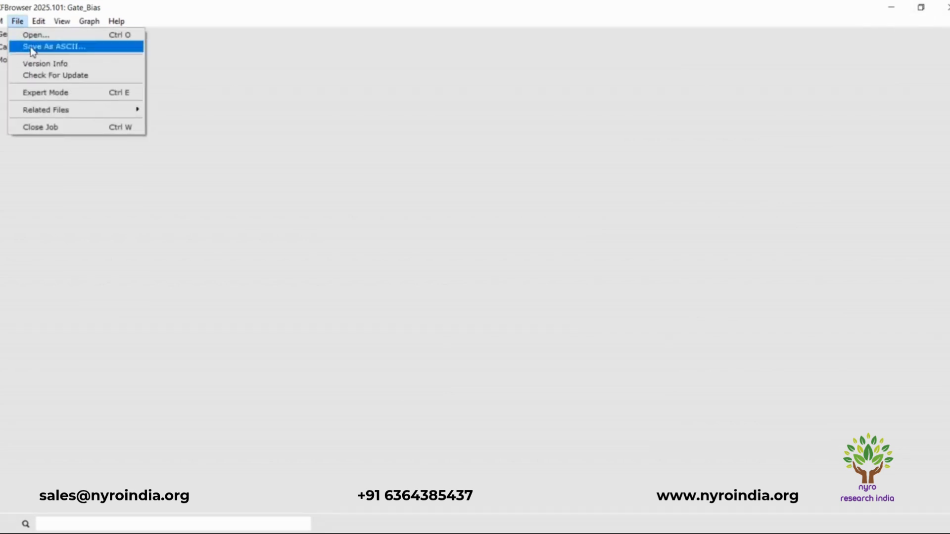
pyautogui.moveTo(51, 117)
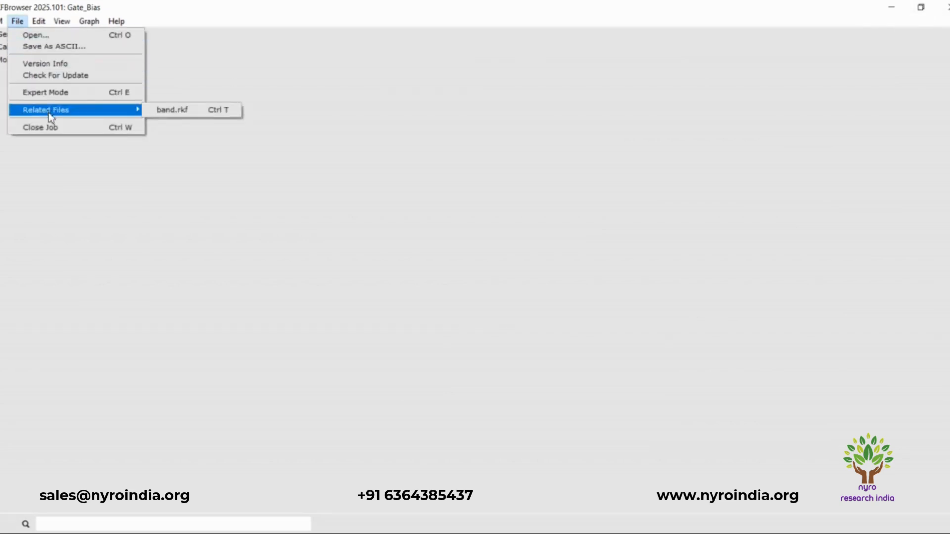
pyautogui.click(167, 111)
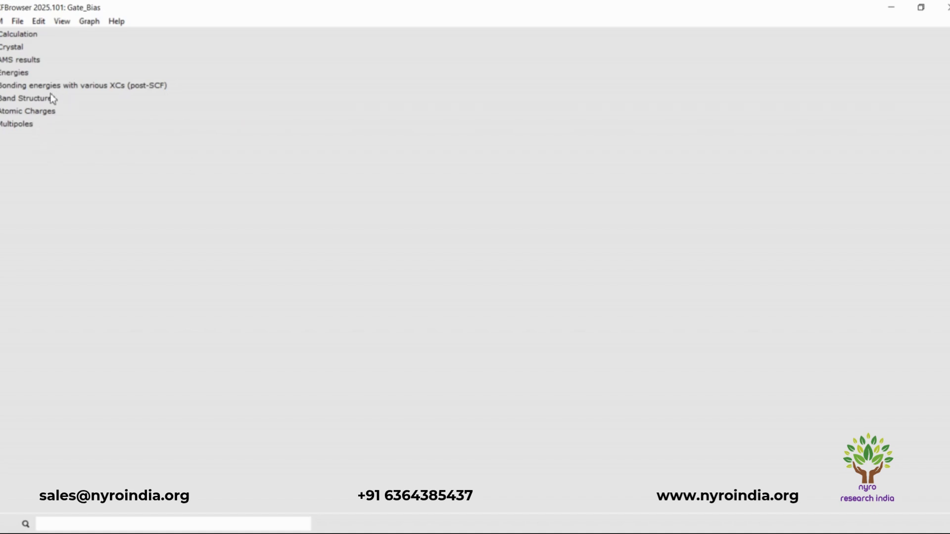
# Turn on Expert Mode and expand the NEGF section of band.rkf to show the current.
pyautogui.click(17, 22)
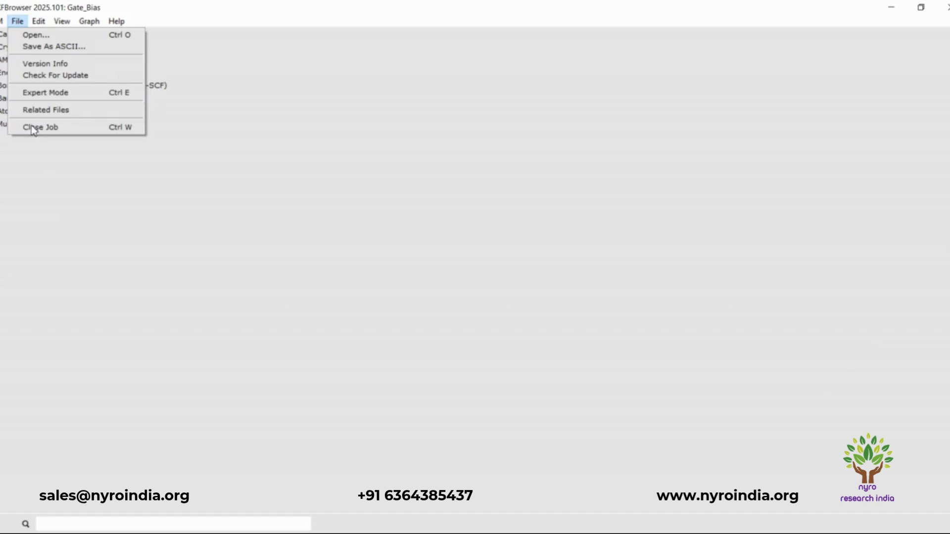
pyautogui.click(40, 216)
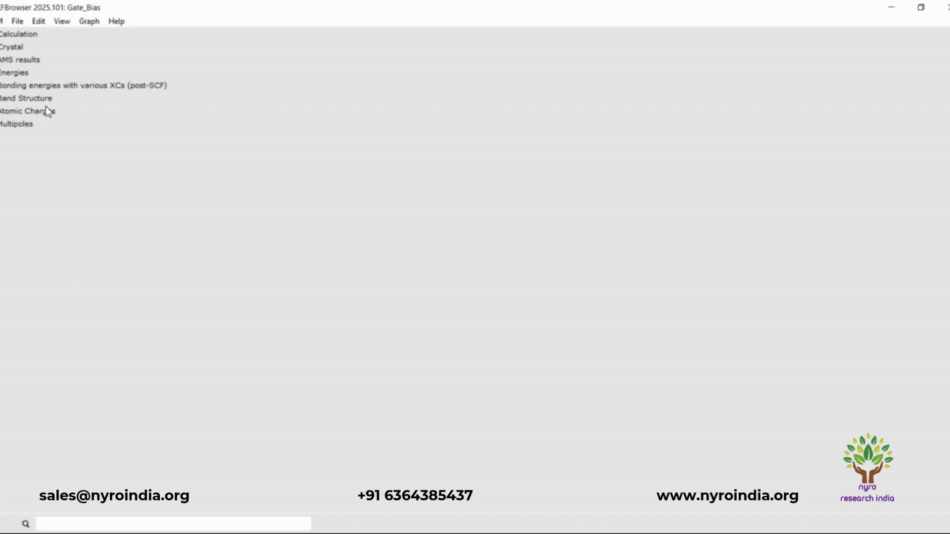
pyautogui.click(18, 22)
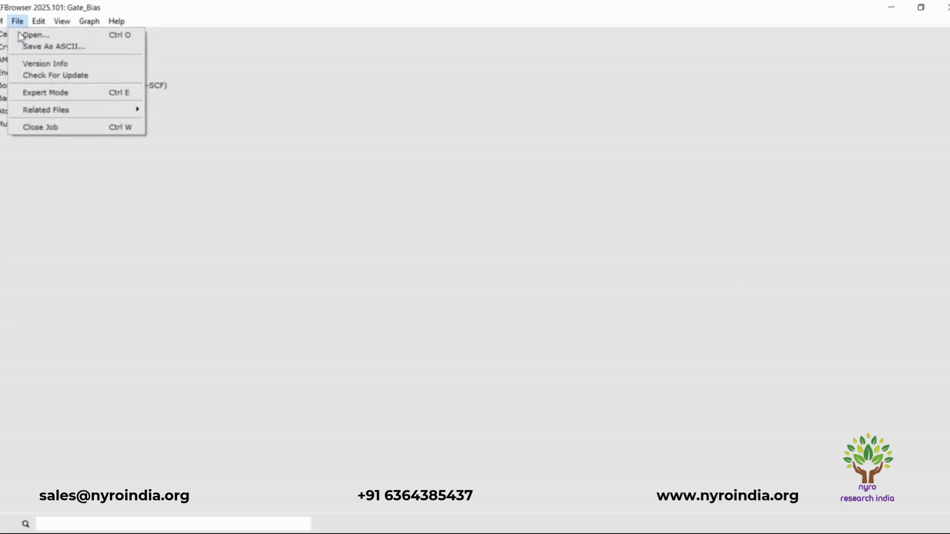
pyautogui.click(33, 92)
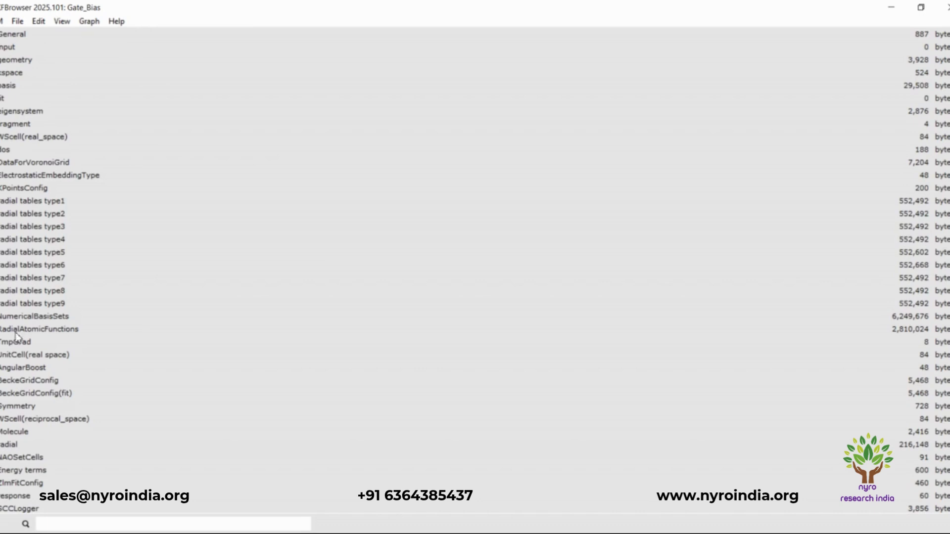
pyautogui.scroll(-7, 11, 358)
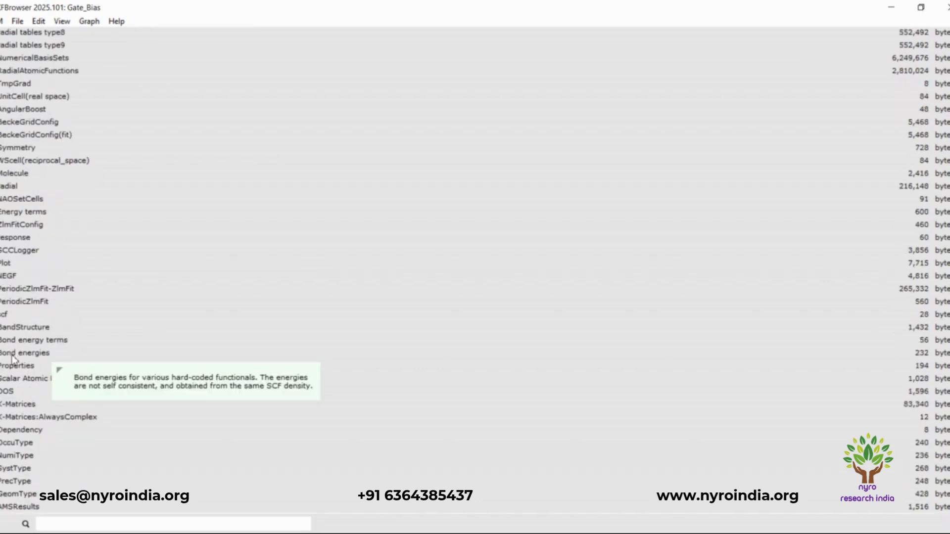
pyautogui.click(1, 276)
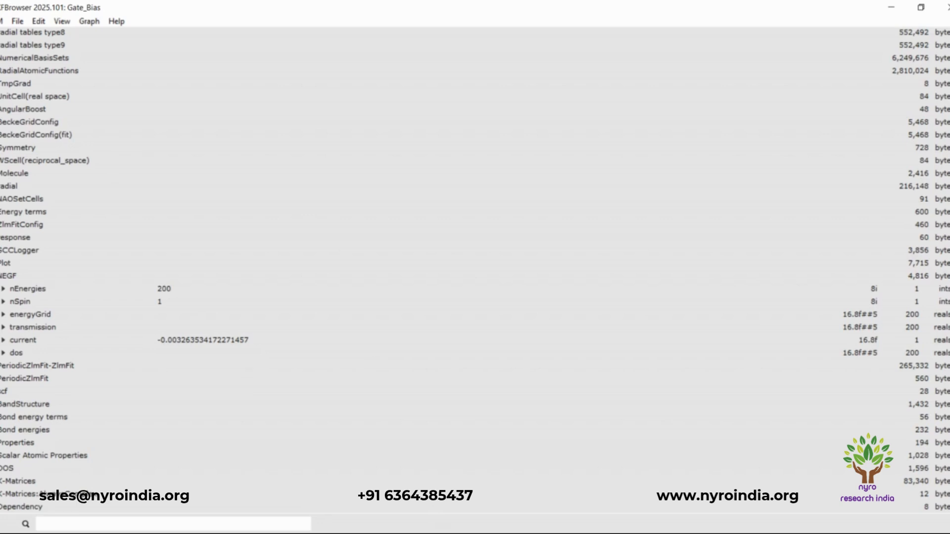
# Switch to the web browser, examine the reference NEGF current in the Gate and Bias potentials tutorial, and return to KFBrowser.
pyautogui.moveTo(303, 533)
pyautogui.click(303, 499)
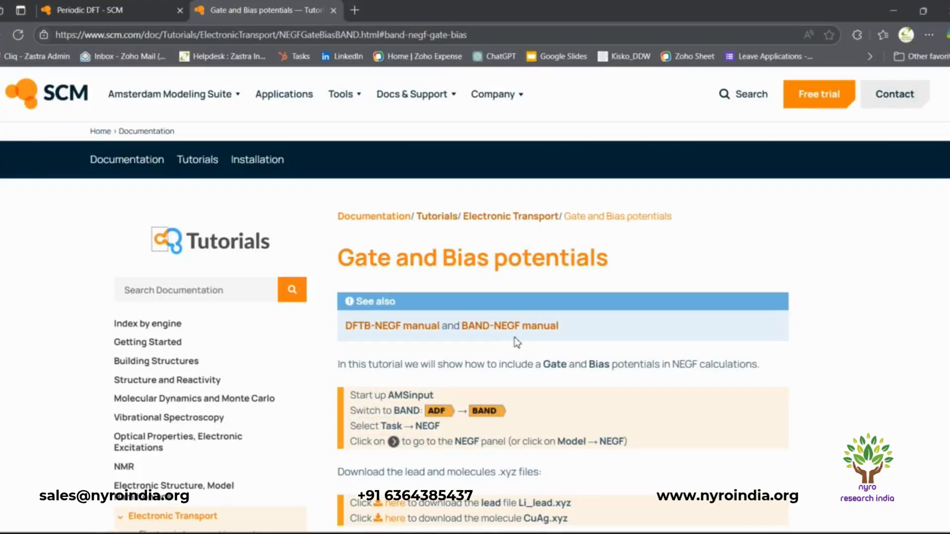
pyautogui.scroll(-15, 525, 340)
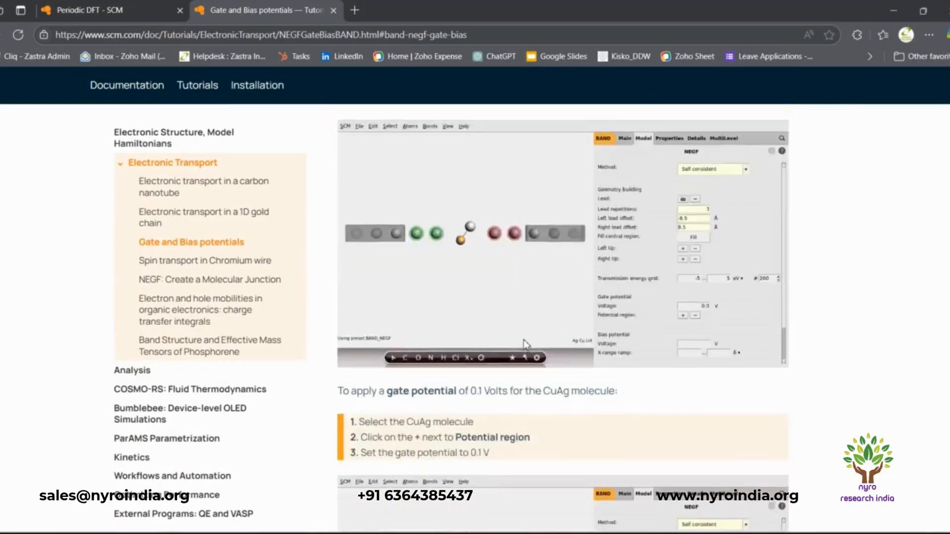
pyautogui.scroll(-14, 524, 344)
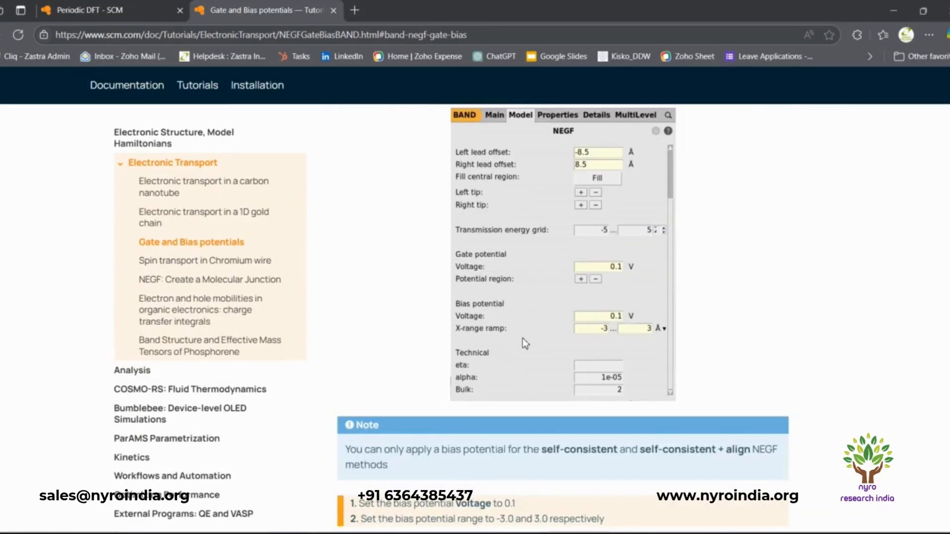
pyautogui.scroll(-12, 523, 340)
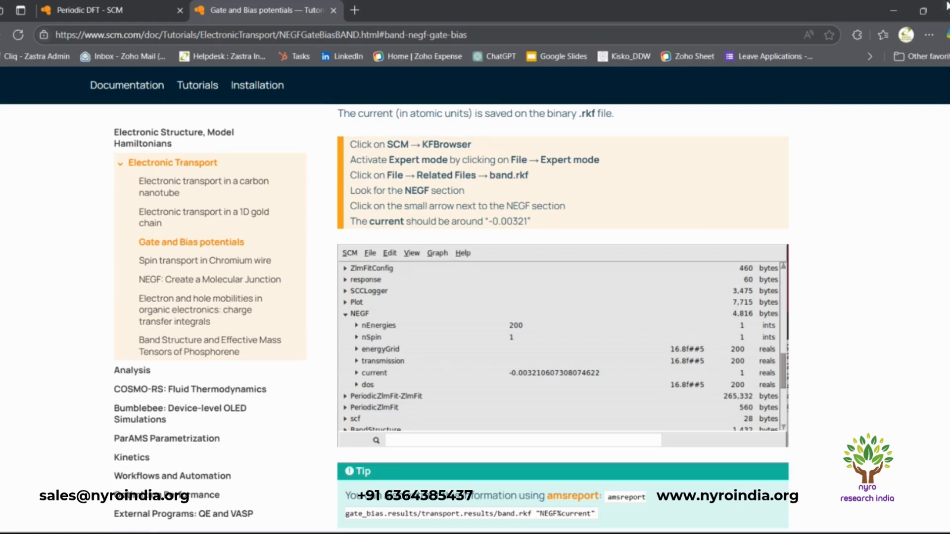
pyautogui.click(892, 11)
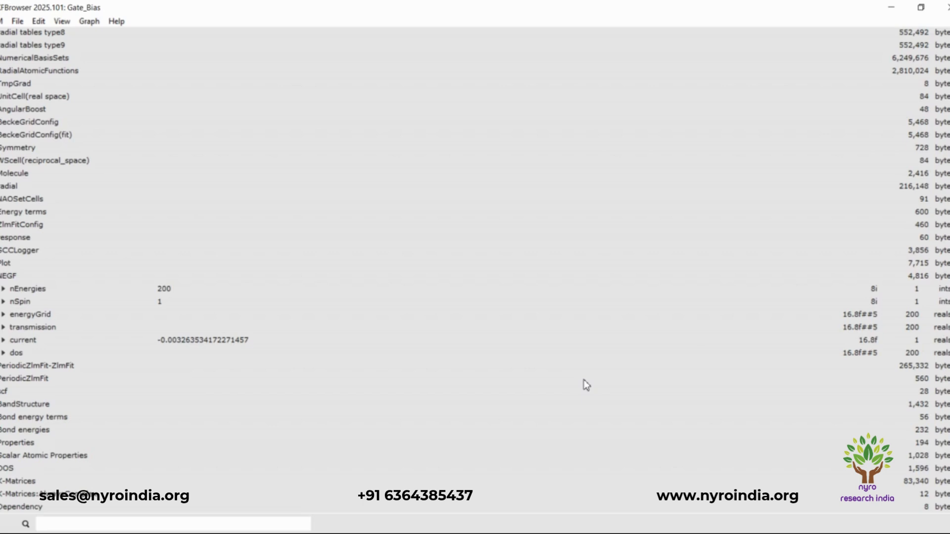
pyautogui.click(595, 533)
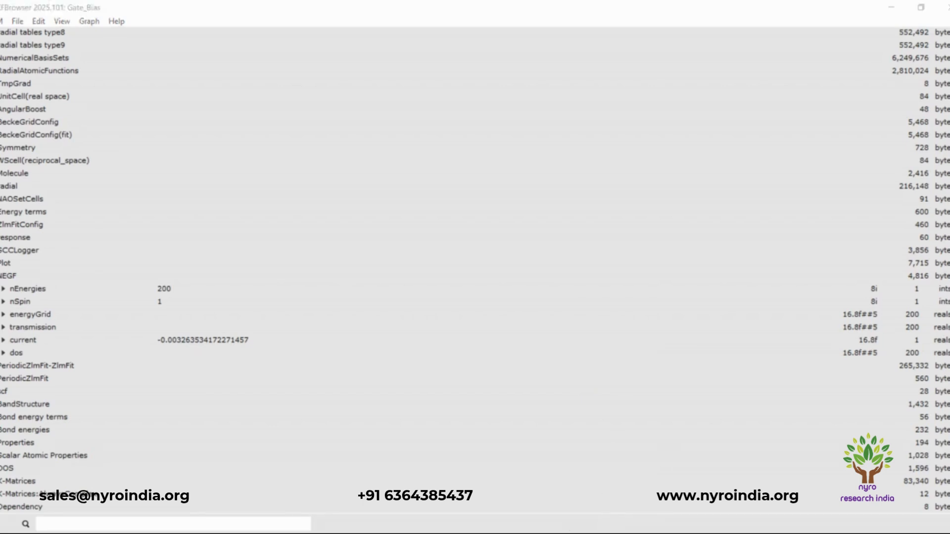